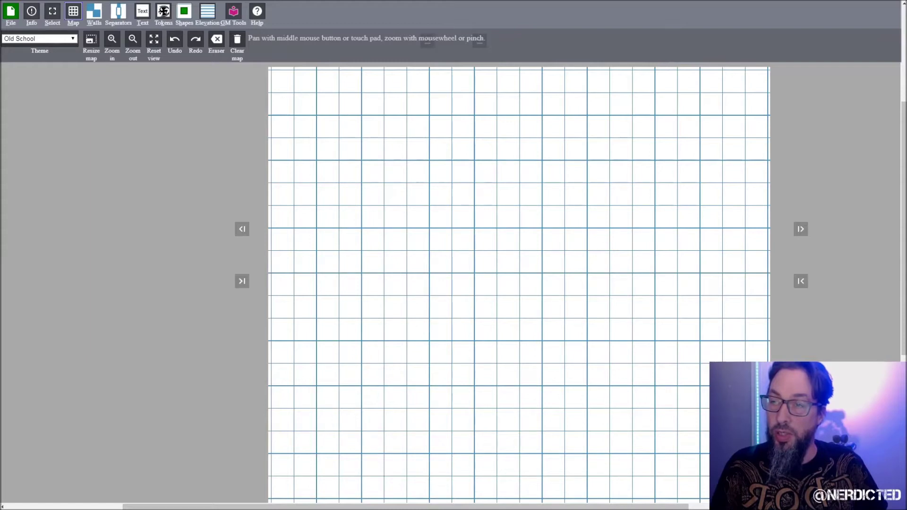
# Place a 3-by-3 rectangular walled room near the map's top-left.
pyautogui.click(94, 12)
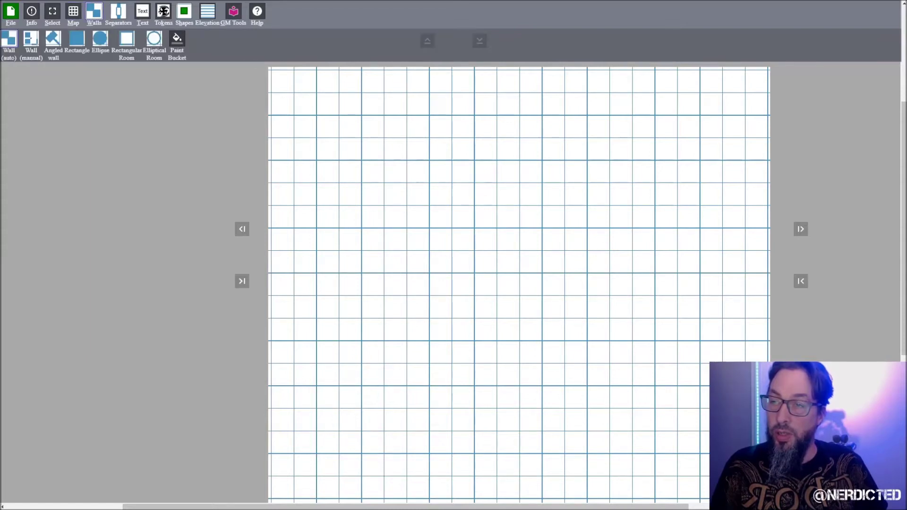
pyautogui.click(126, 39)
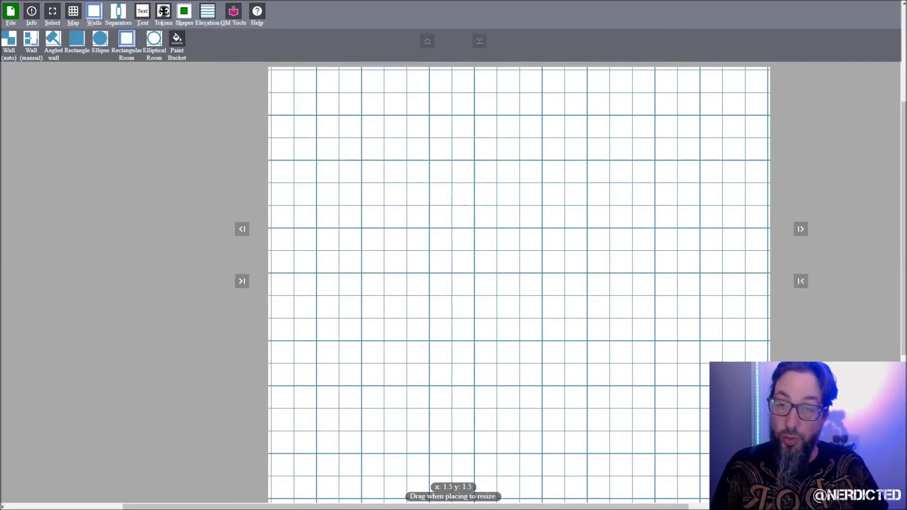
pyautogui.click(327, 126)
pyautogui.moveTo(339, 135); pyautogui.dragTo(384, 135)
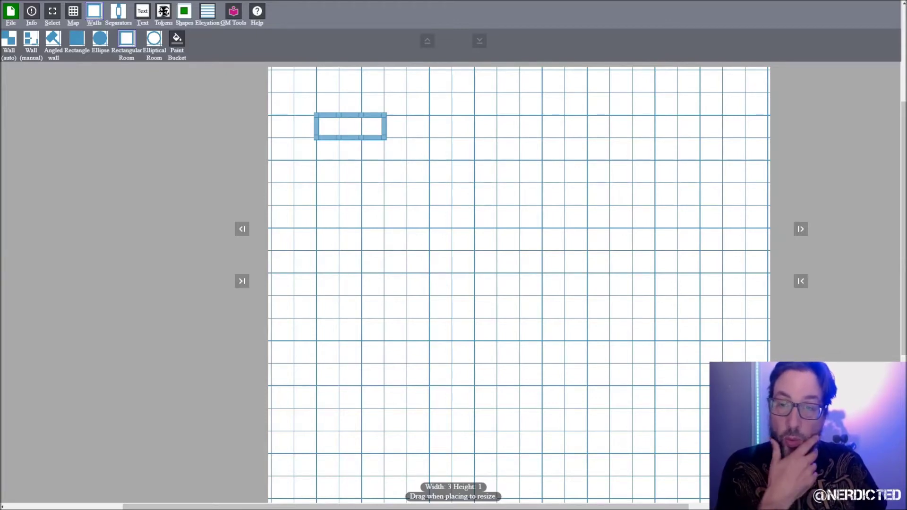
pyautogui.moveTo(386, 138)
pyautogui.mouseDown()
pyautogui.moveTo(386, 206)
pyautogui.moveTo(387, 184)
pyautogui.mouseUp()
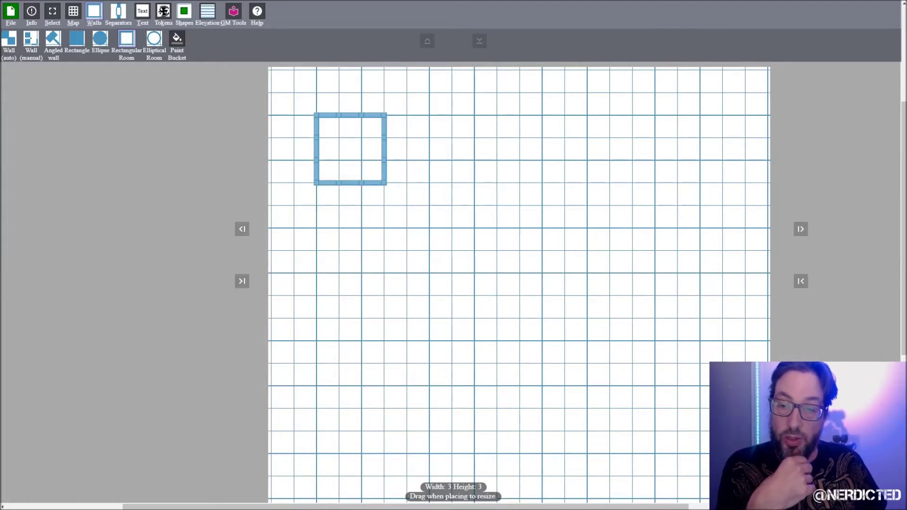
pyautogui.click(386, 183)
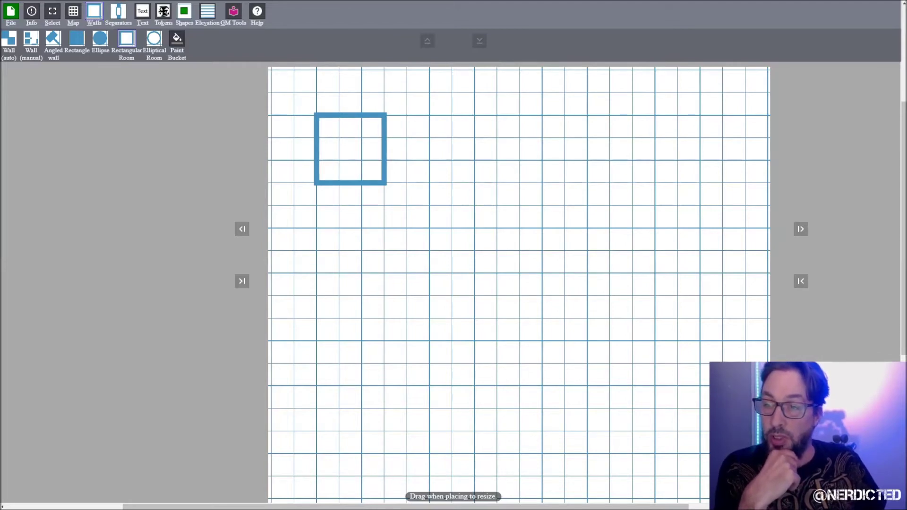
pyautogui.press('Escape')
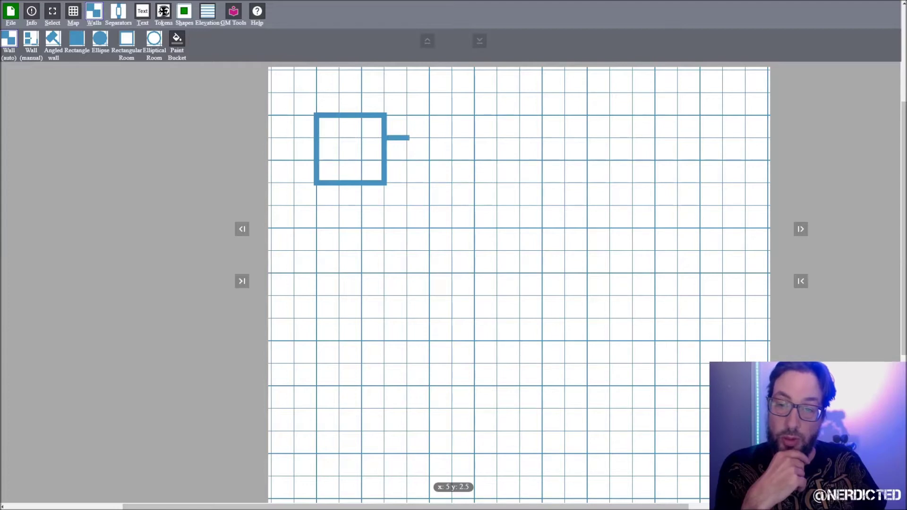
# Draw two parallel corridor walls eastward and put a single door in the room's right wall.
pyautogui.moveTo(409, 138); pyautogui.dragTo(453, 138)
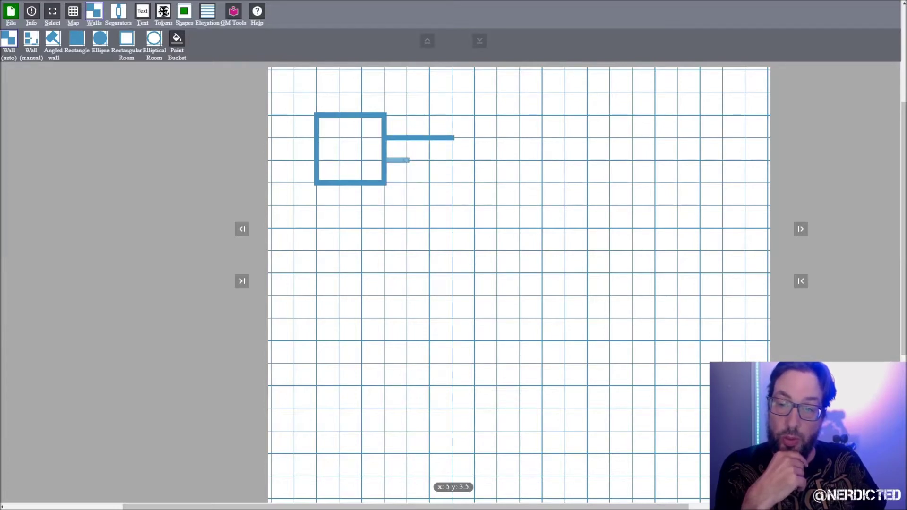
pyautogui.moveTo(408, 161); pyautogui.dragTo(454, 160)
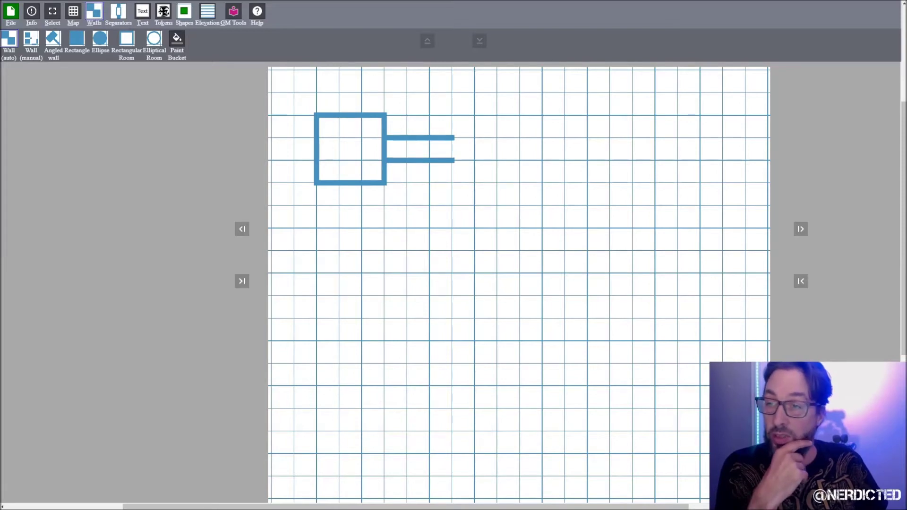
pyautogui.click(118, 12)
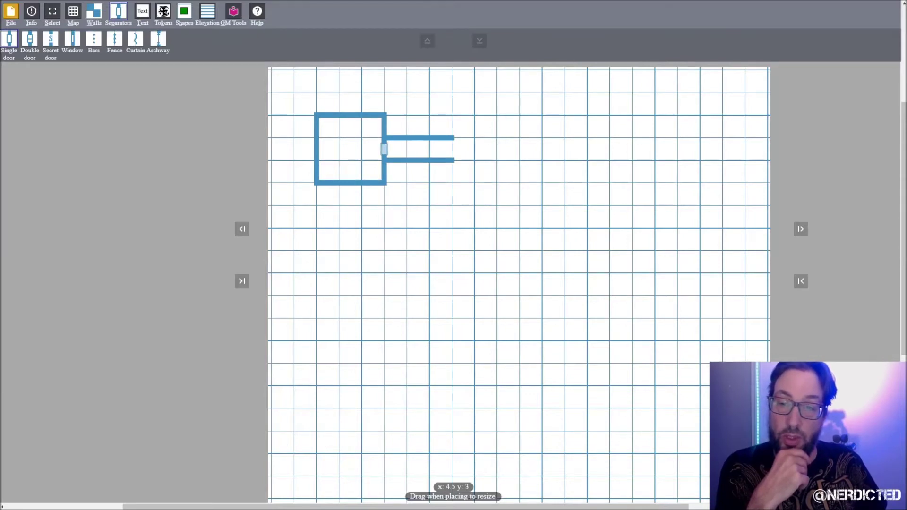
pyautogui.click(383, 149)
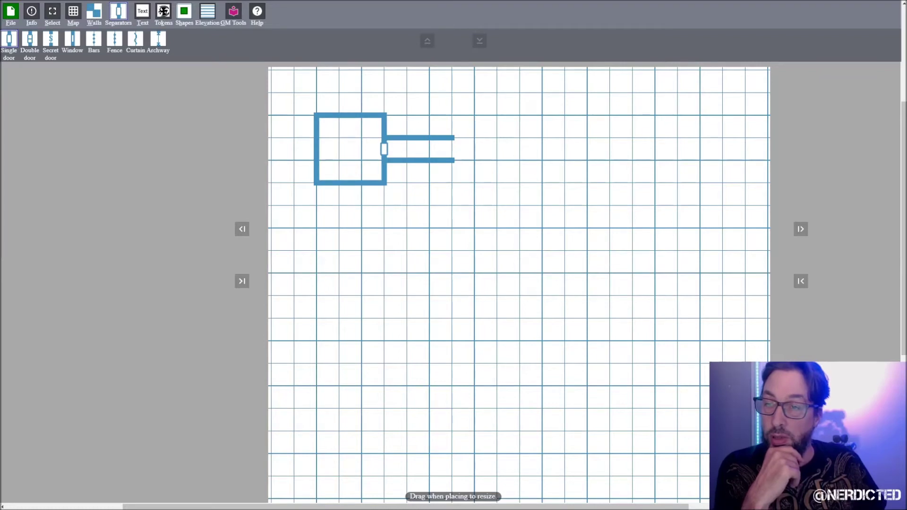
pyautogui.press('w')
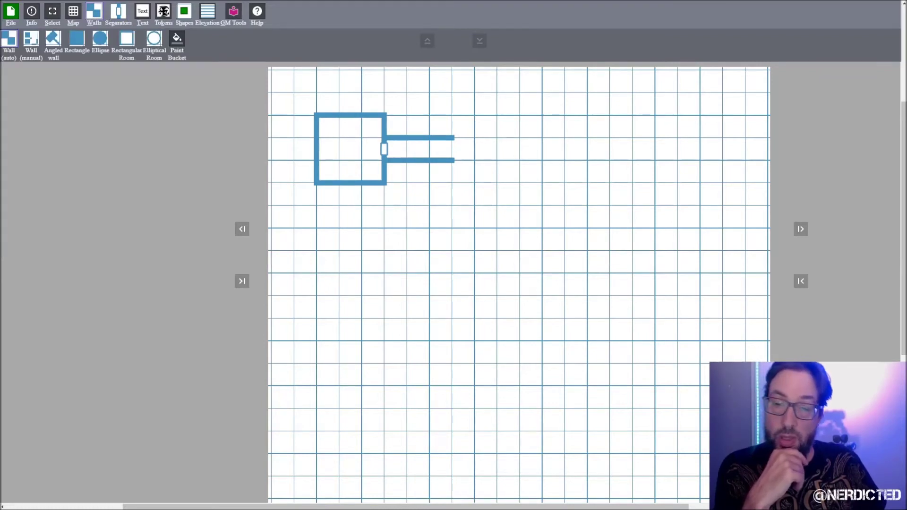
# Wall in a second square room below the first, with a chamber between and an eastward corridor wall.
pyautogui.click(451, 174)
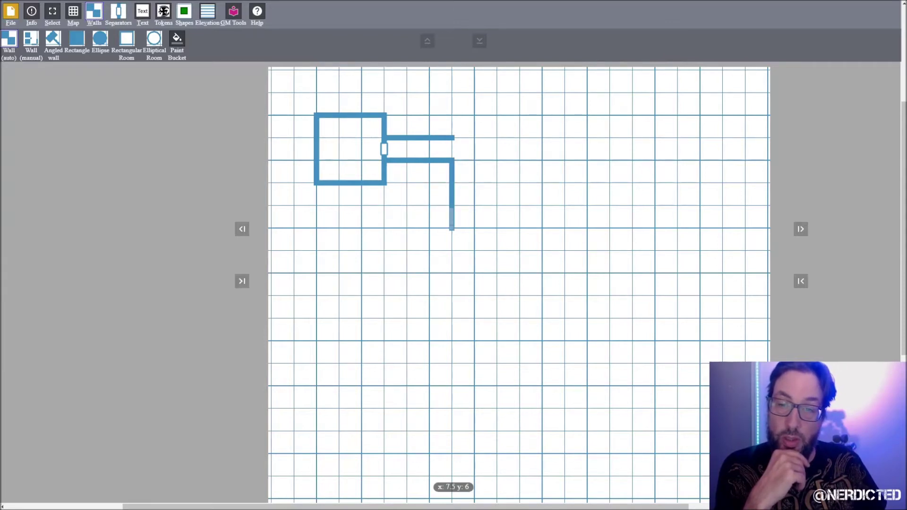
pyautogui.click(453, 217)
pyautogui.click(440, 228)
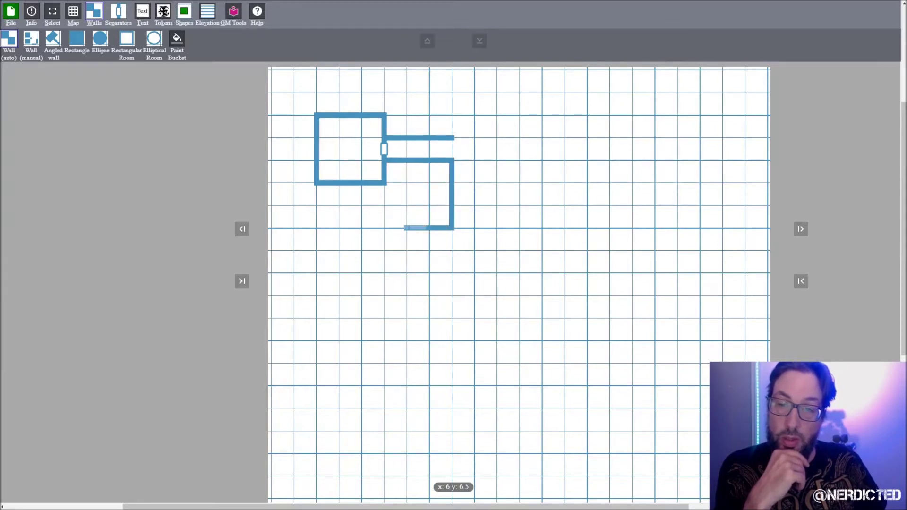
pyautogui.click(415, 229)
pyautogui.click(383, 228)
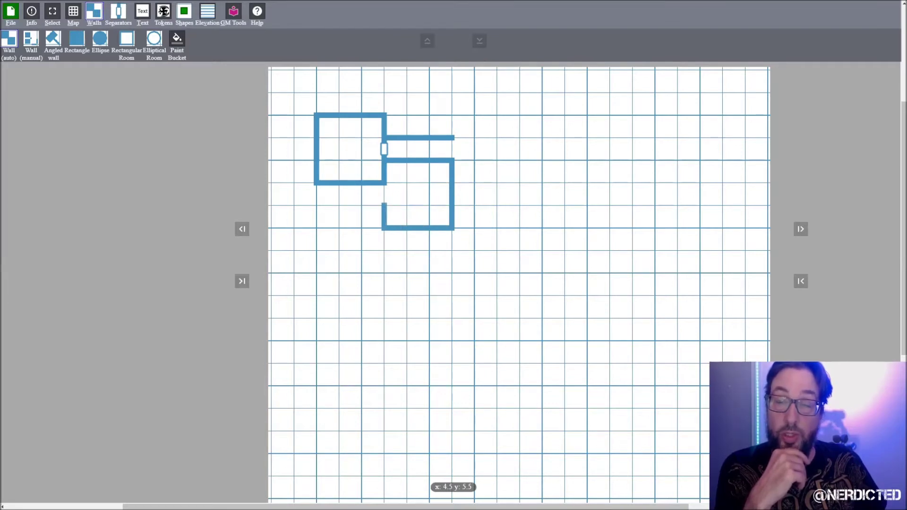
pyautogui.click(383, 206)
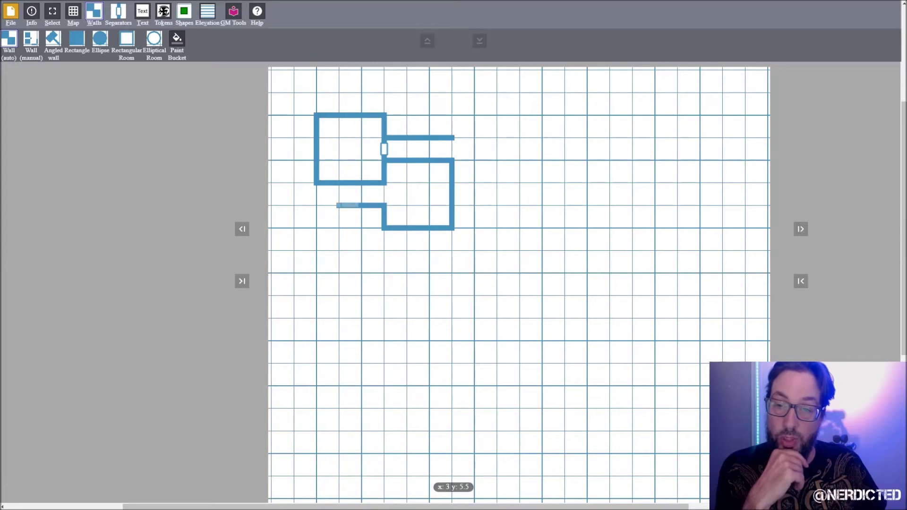
pyautogui.click(316, 206)
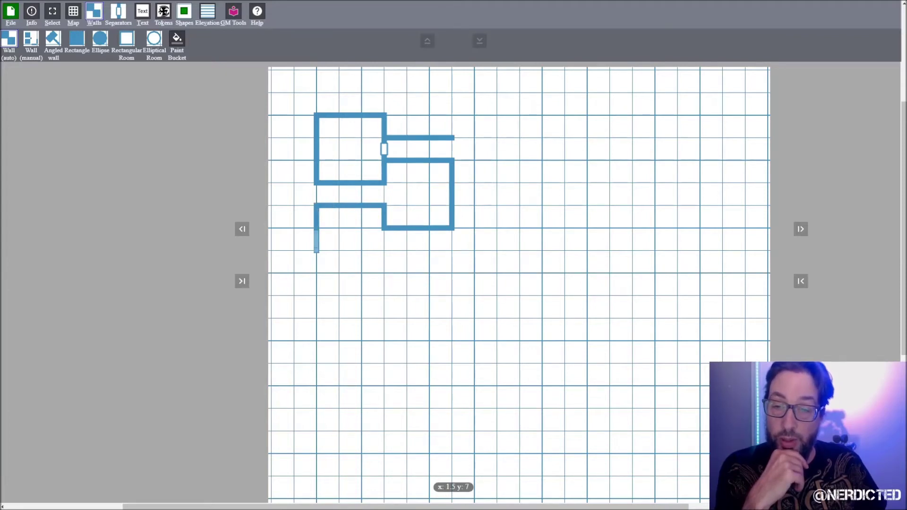
pyautogui.click(316, 274)
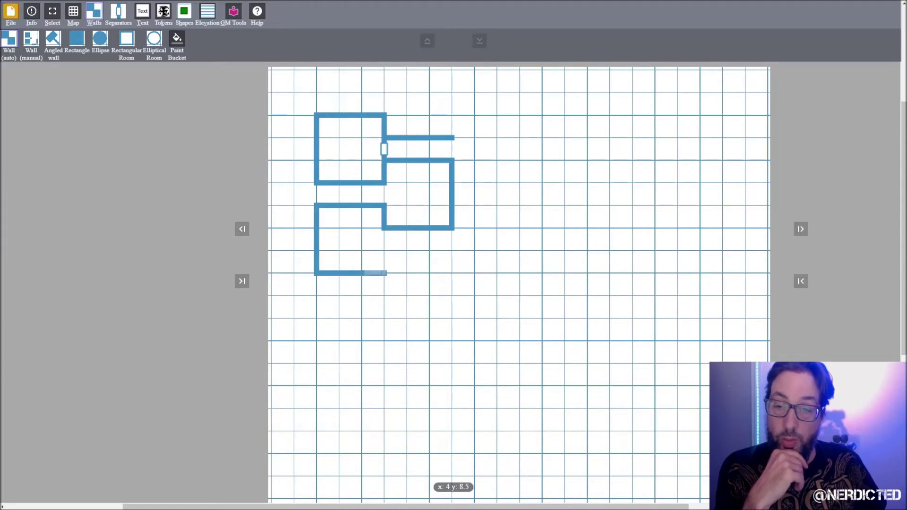
pyautogui.click(386, 273)
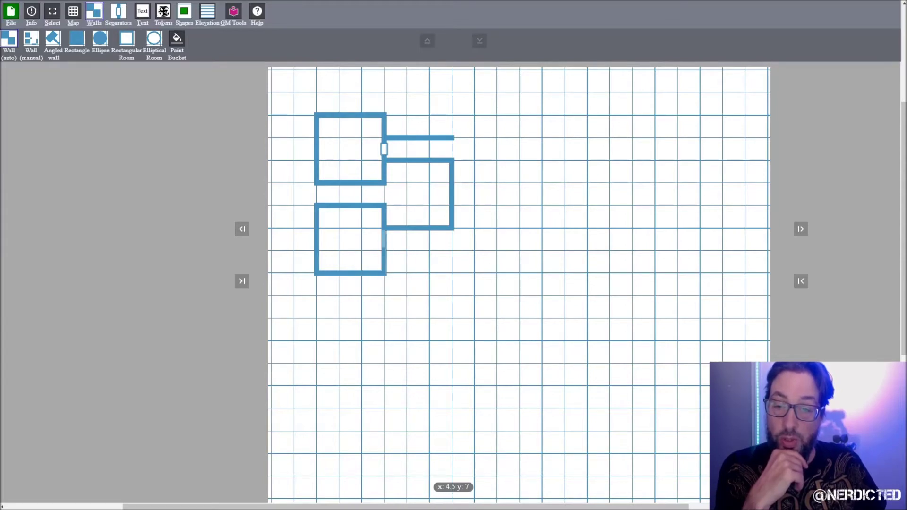
pyautogui.click(384, 250)
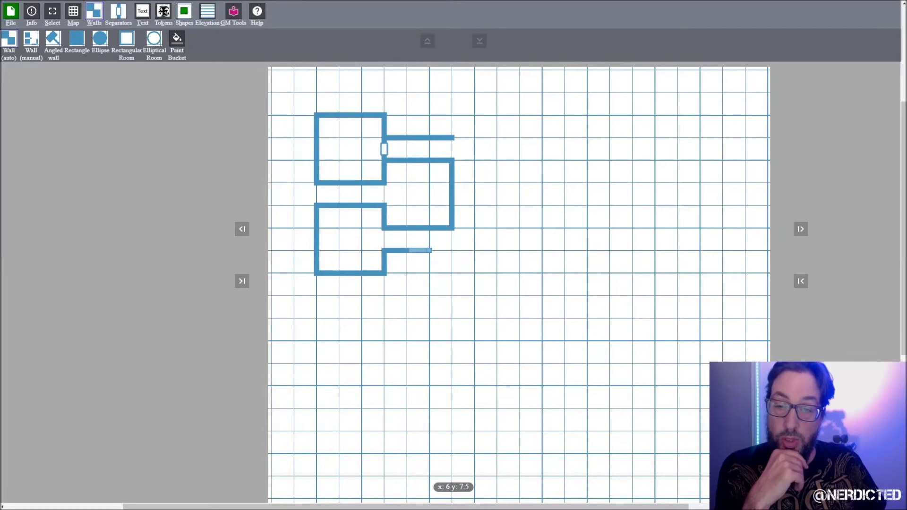
pyautogui.click(453, 250)
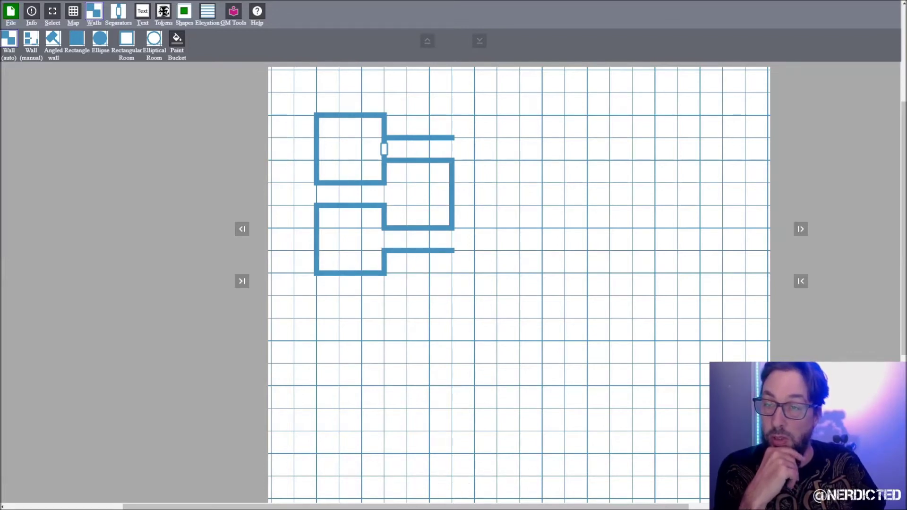
# Place bars as the separator in the wall between the two rooms.
pyautogui.click(118, 15)
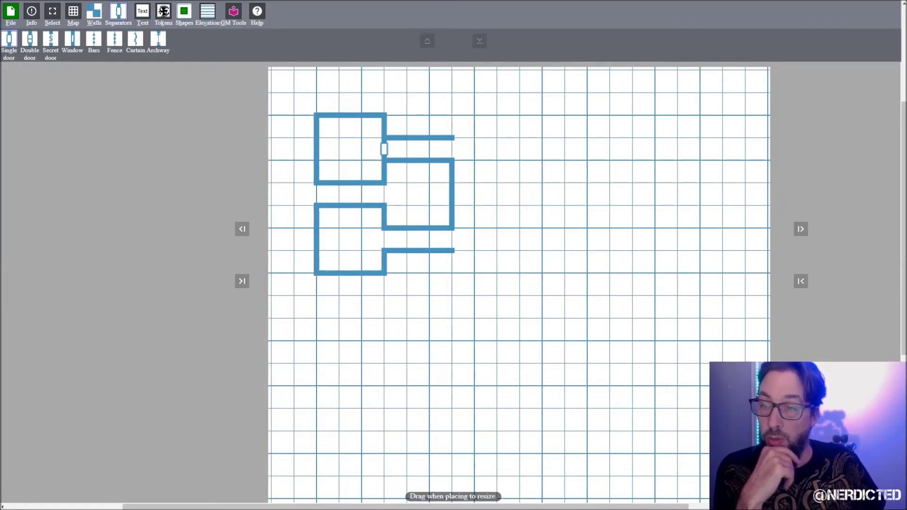
pyautogui.click(93, 40)
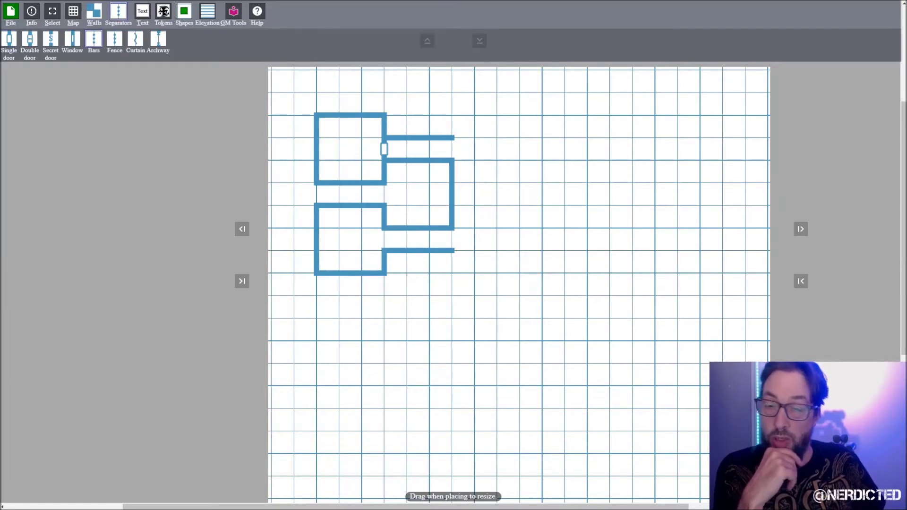
pyautogui.click(383, 240)
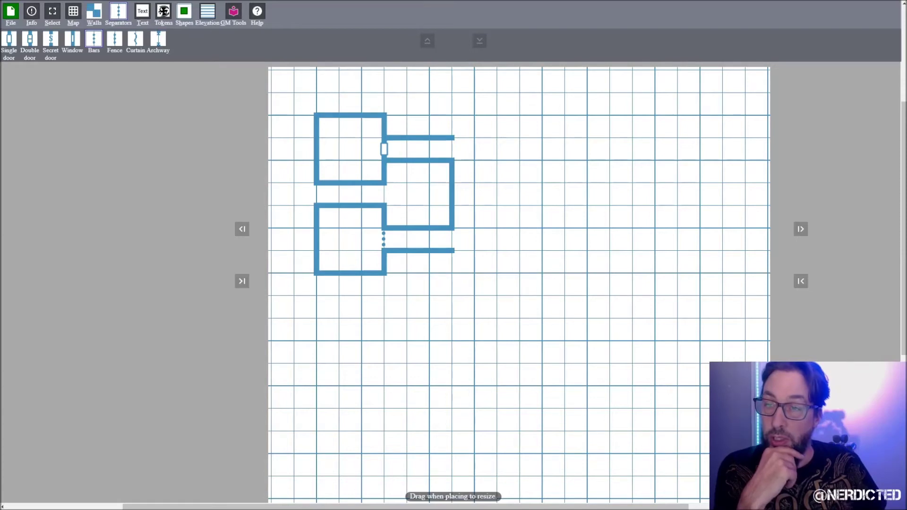
pyautogui.press('w')
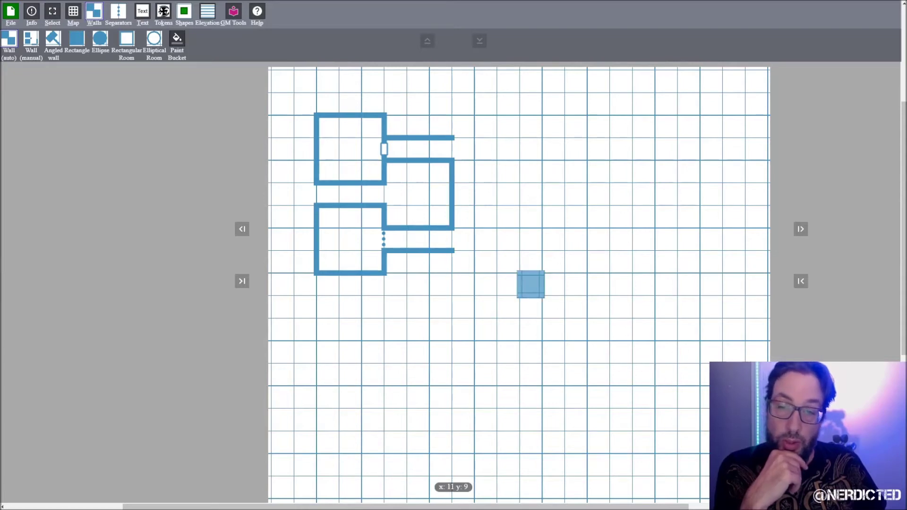
# Extend the outer corridor wall downward and draw the top passage walls heading right.
pyautogui.moveTo(454, 251); pyautogui.dragTo(452, 296)
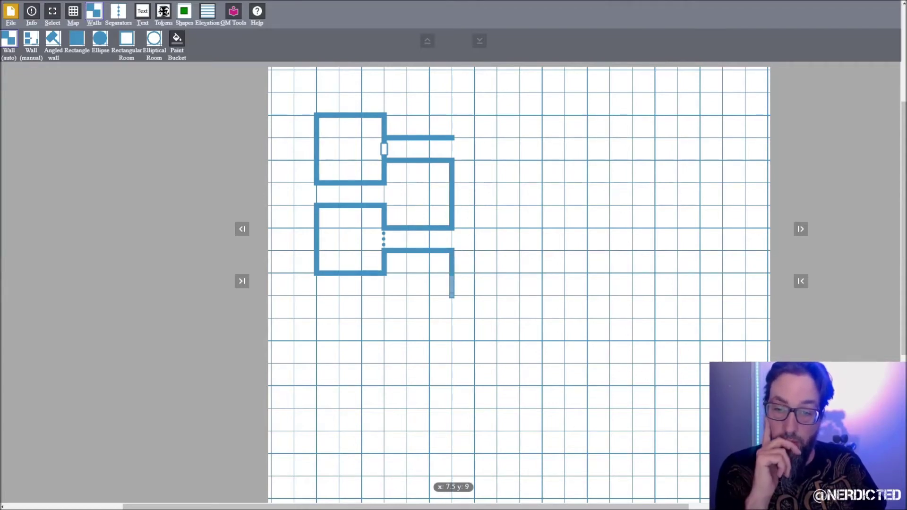
pyautogui.moveTo(452, 296); pyautogui.dragTo(451, 321)
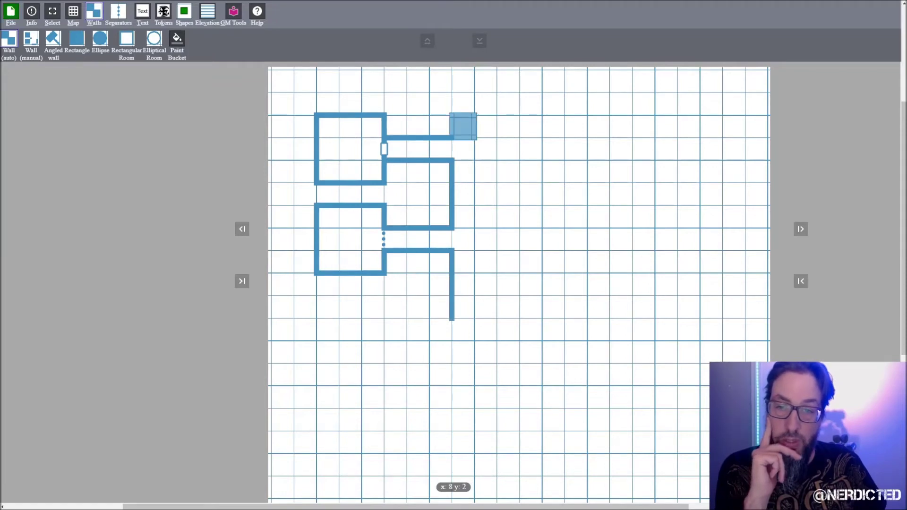
pyautogui.moveTo(454, 138)
pyautogui.mouseDown()
pyautogui.moveTo(452, 113)
pyautogui.moveTo(477, 115)
pyautogui.moveTo(452, 90)
pyautogui.moveTo(522, 92)
pyautogui.mouseUp()
pyautogui.click(514, 92)
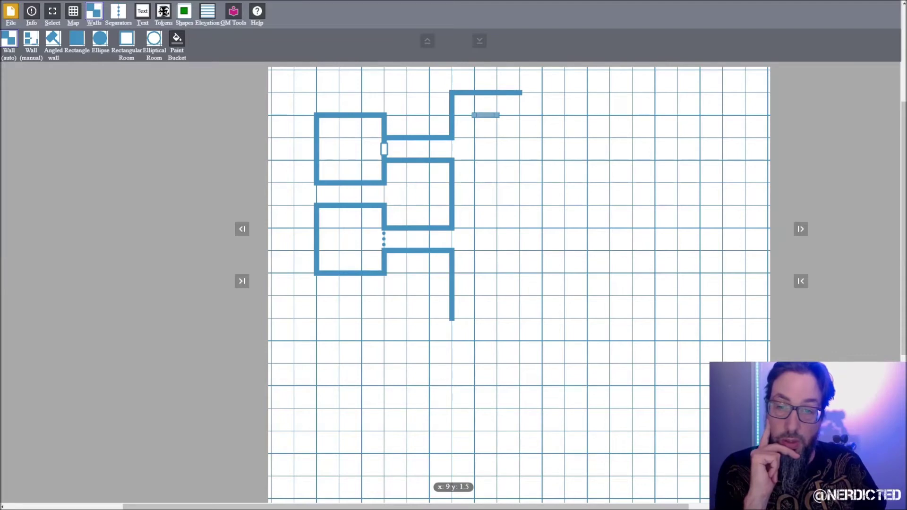
pyautogui.moveTo(485, 115); pyautogui.dragTo(522, 115)
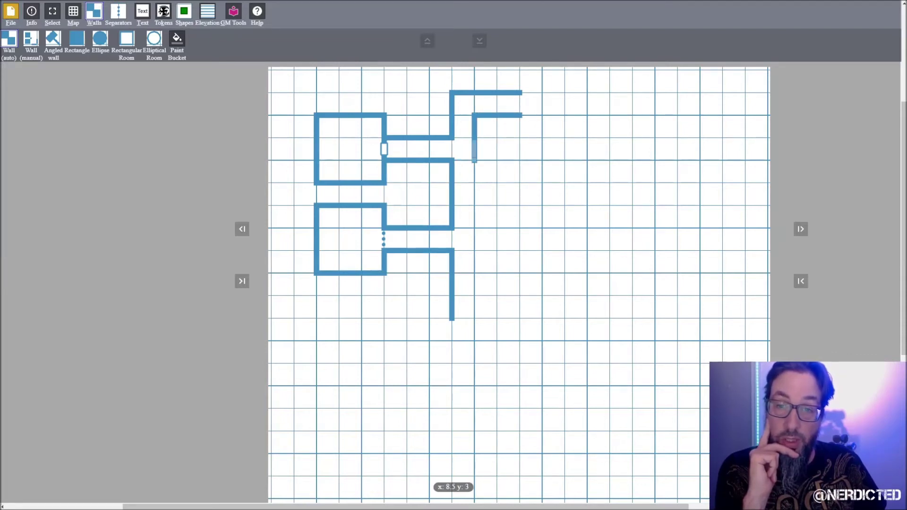
# Draw the inner corridor wall running down to match the outer wall.
pyautogui.click(475, 151)
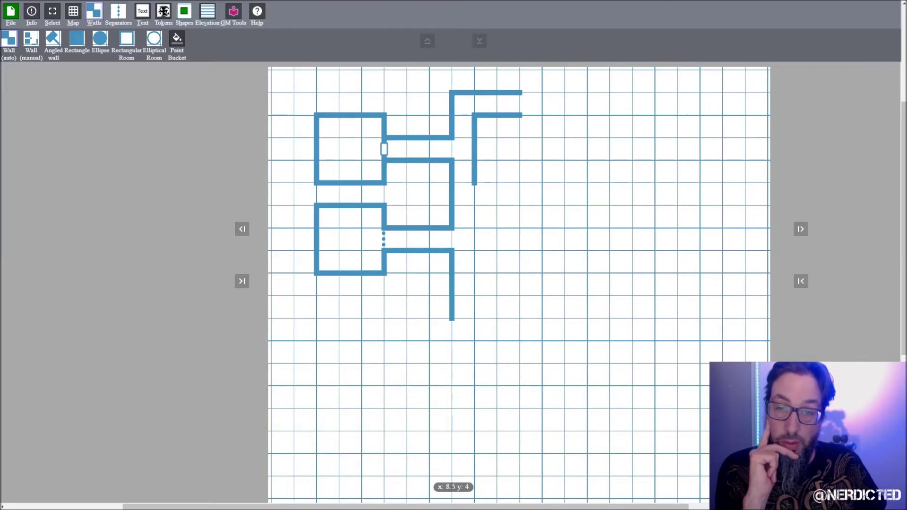
pyautogui.moveTo(474, 184); pyautogui.dragTo(474, 229)
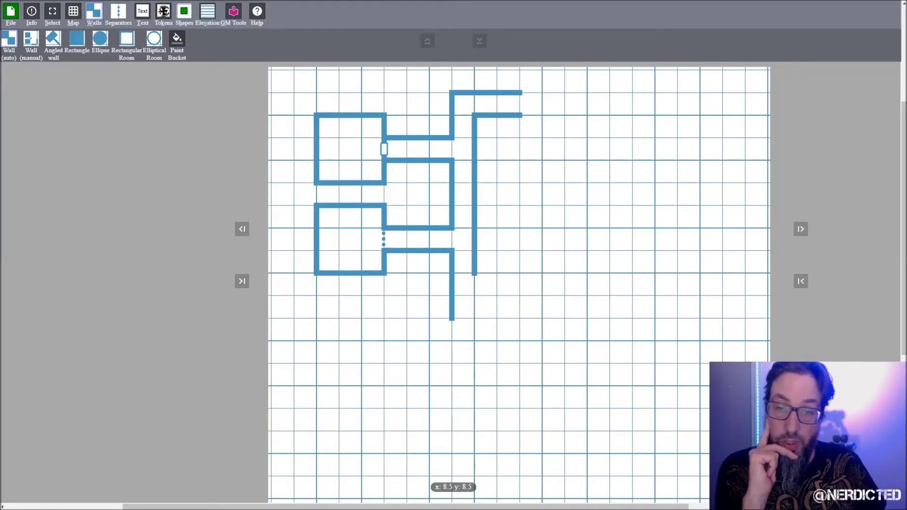
pyautogui.moveTo(474, 229); pyautogui.dragTo(474, 320)
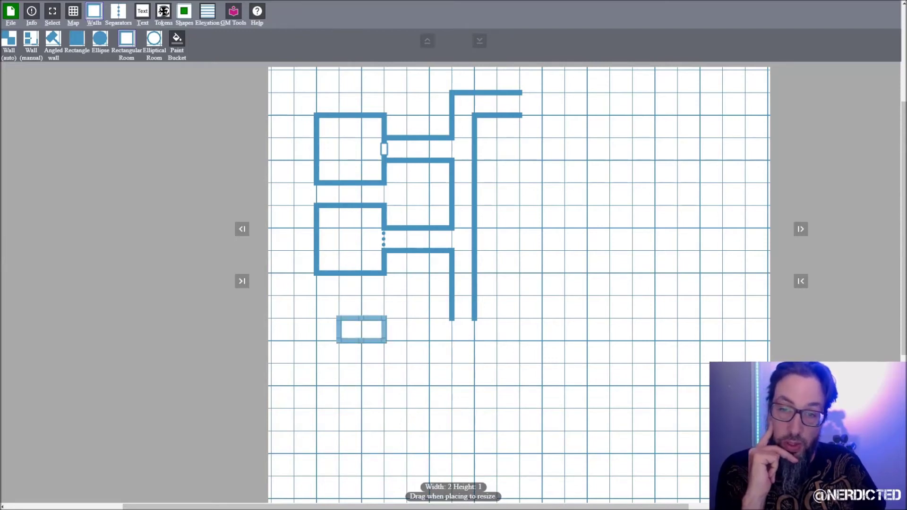
# Draw a large room below the corridor and put a single door where they meet.
pyautogui.moveTo(386, 342)
pyautogui.mouseDown()
pyautogui.moveTo(544, 388)
pyautogui.moveTo(522, 432)
pyautogui.moveTo(544, 433)
pyautogui.mouseUp()
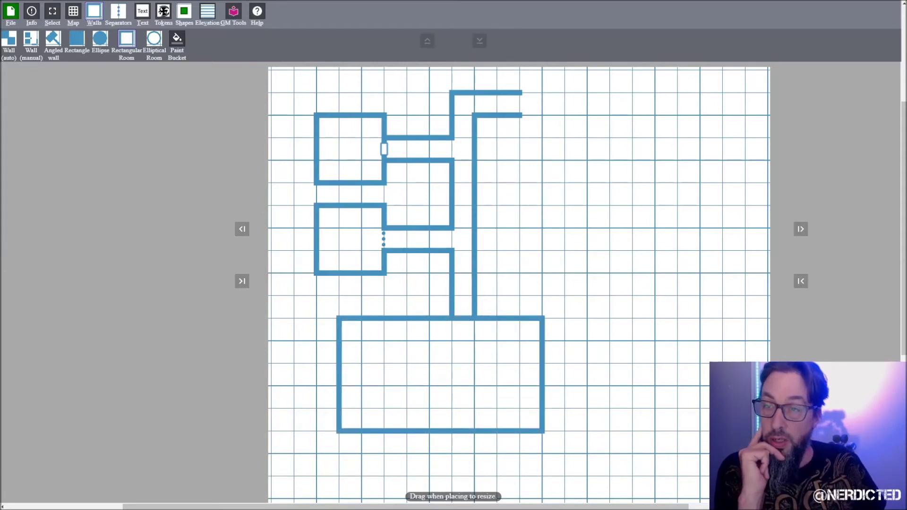
pyautogui.click(118, 14)
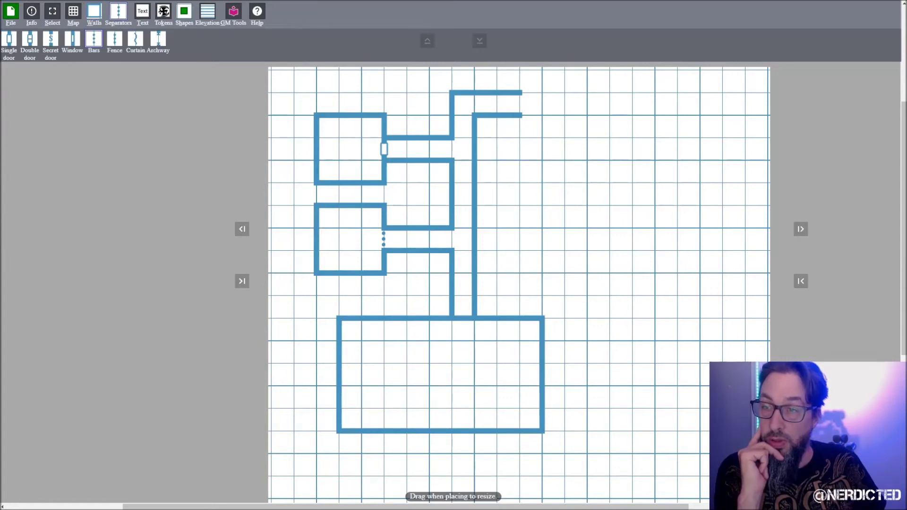
pyautogui.click(9, 39)
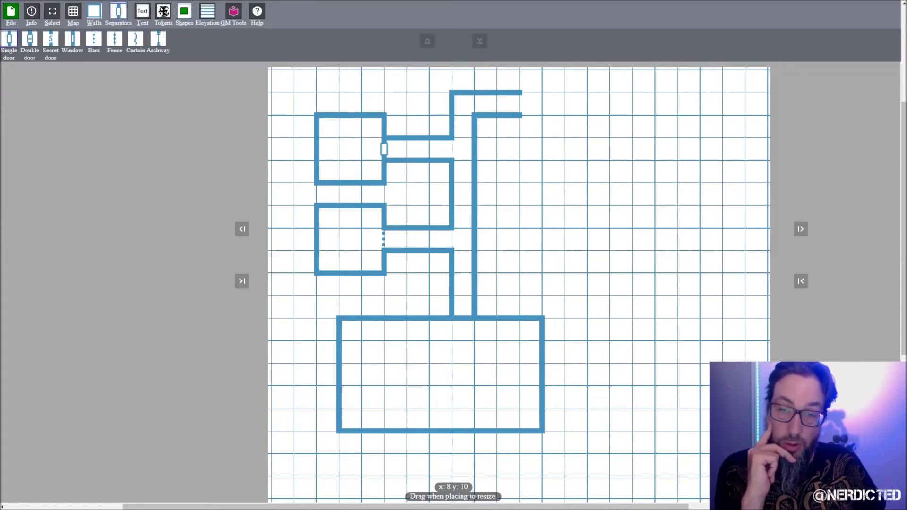
pyautogui.click(461, 318)
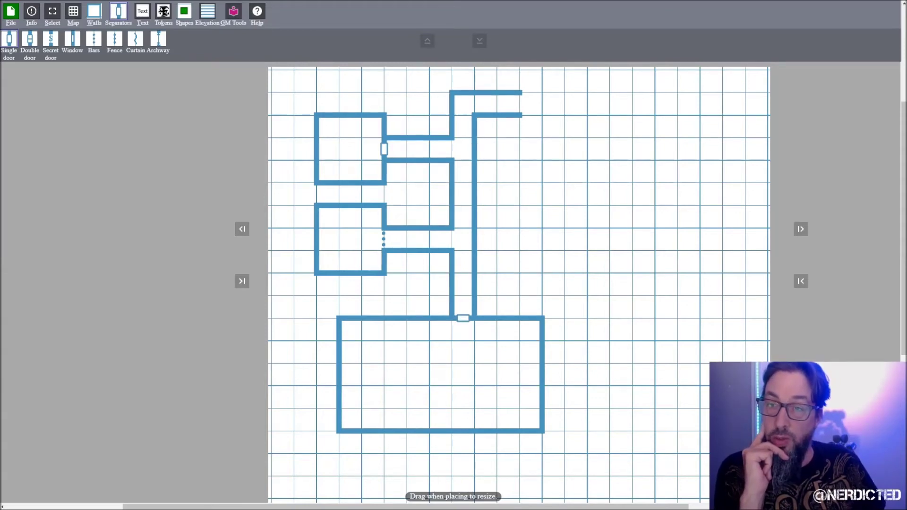
# Place ascending-right stairs at the end of the top passage.
pyautogui.click(207, 11)
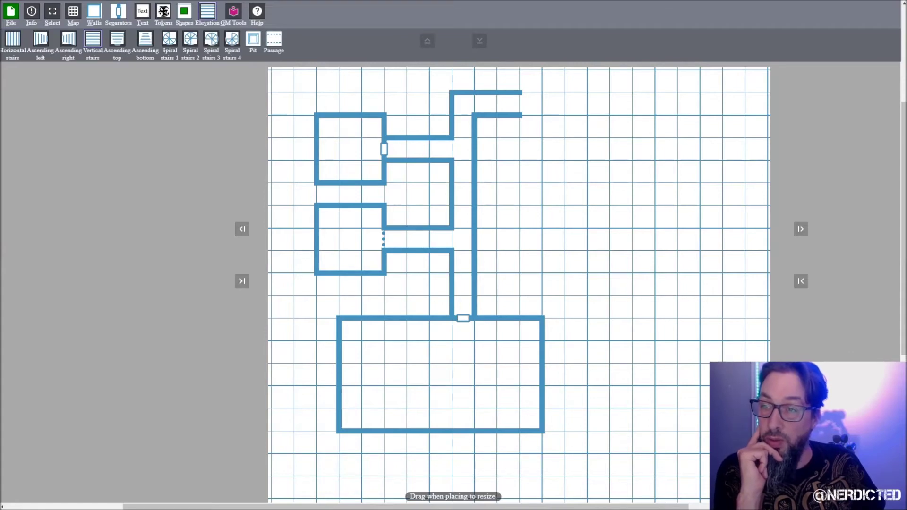
pyautogui.click(68, 38)
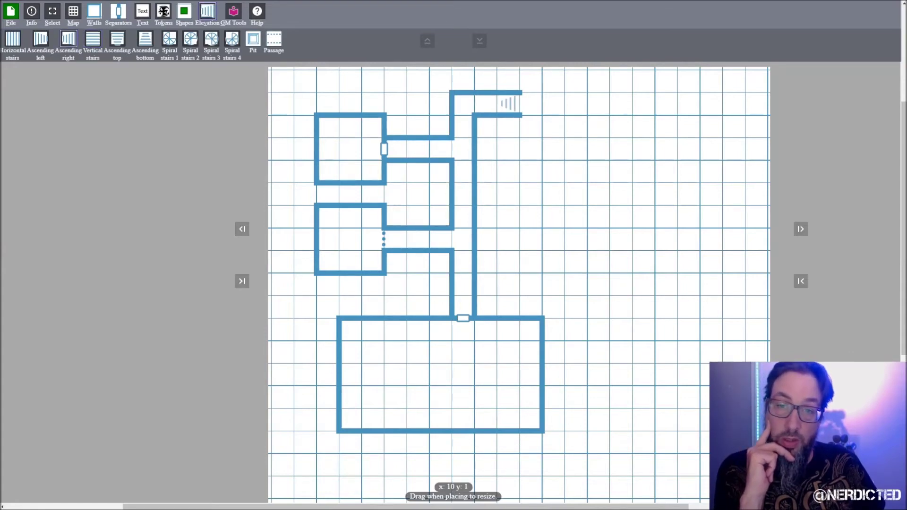
pyautogui.click(510, 104)
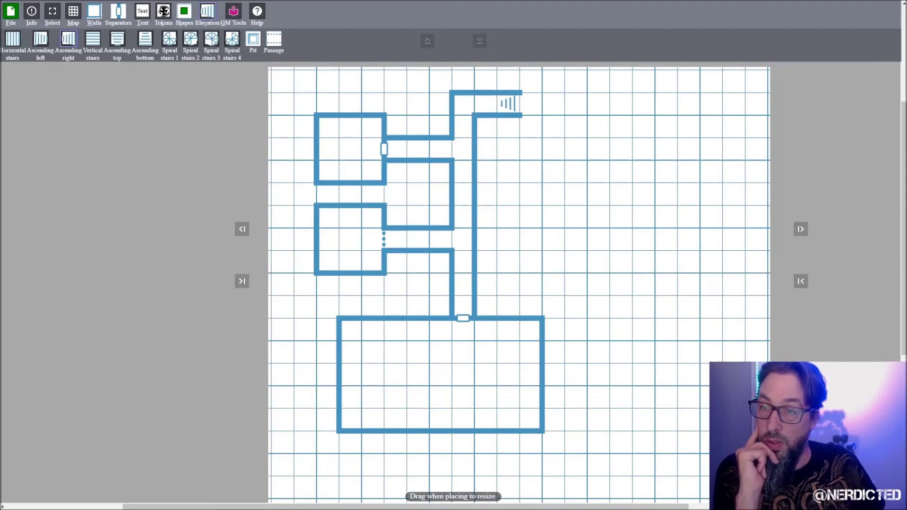
# Add a pit in the big room's lower left and ascending-top stairs inside its door.
pyautogui.click(253, 39)
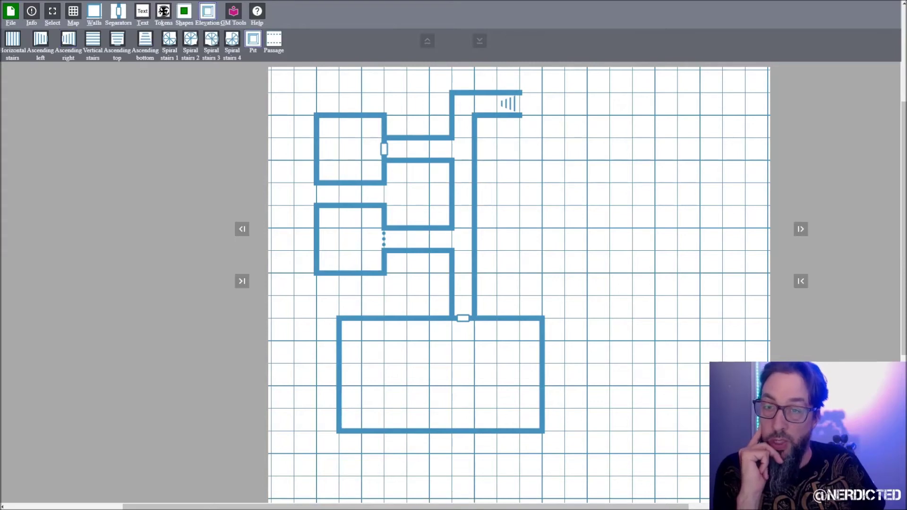
pyautogui.click(371, 397)
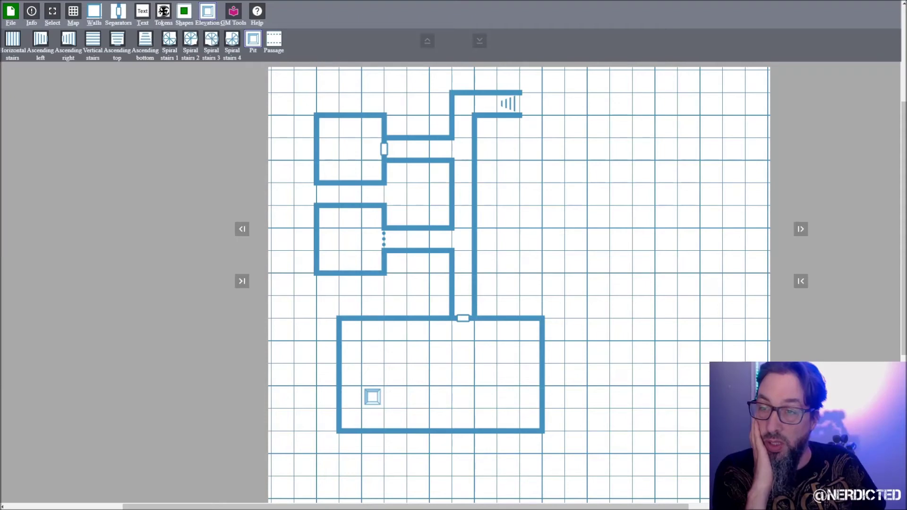
pyautogui.click(116, 39)
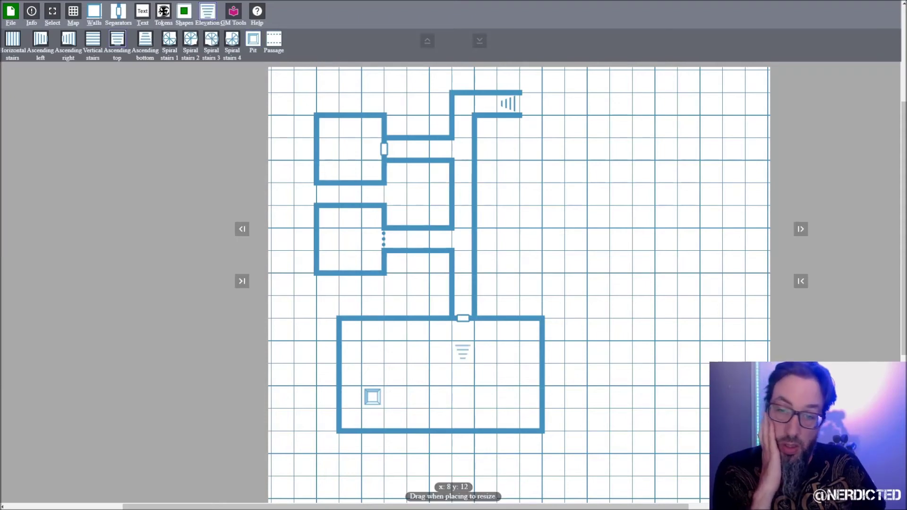
pyautogui.click(462, 325)
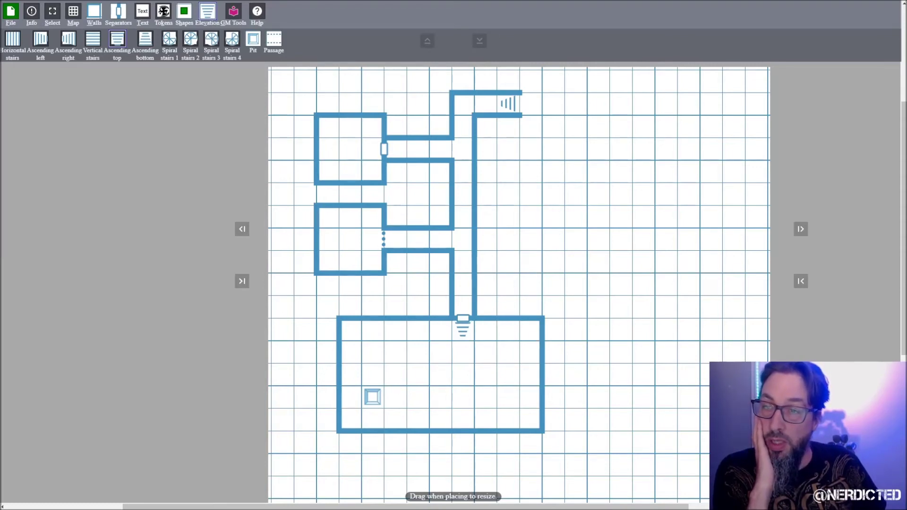
pyautogui.press('k')
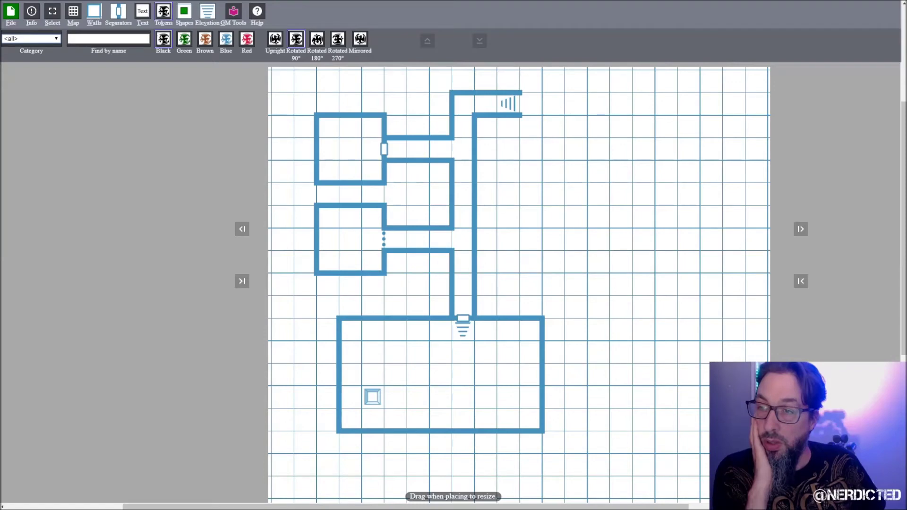
# Place a swordsman token in the large room and a corpse token in the top-left room.
pyautogui.press('Down')
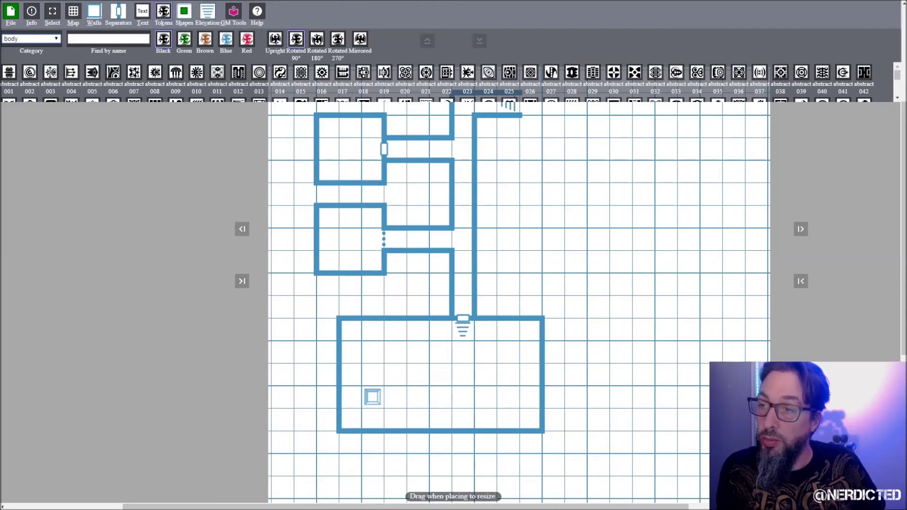
pyautogui.press('Down')
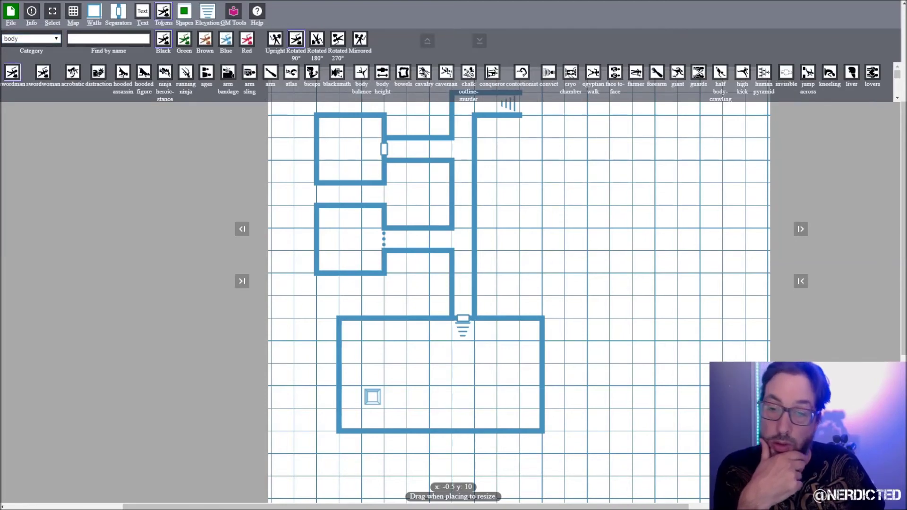
pyautogui.click(418, 375)
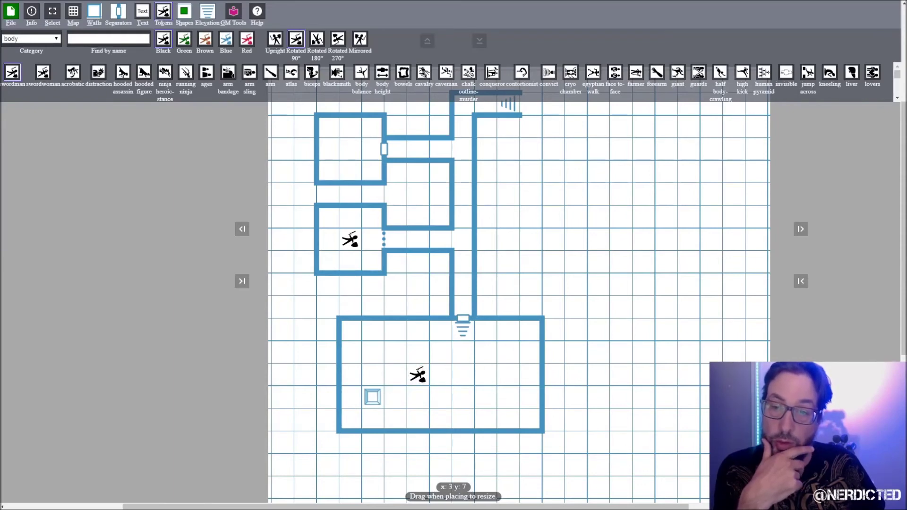
pyautogui.click(349, 150)
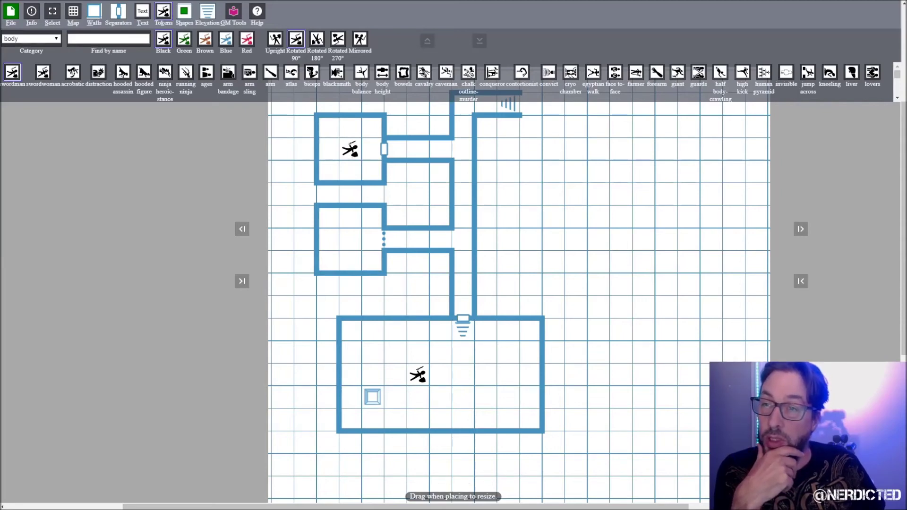
pyautogui.press('t')
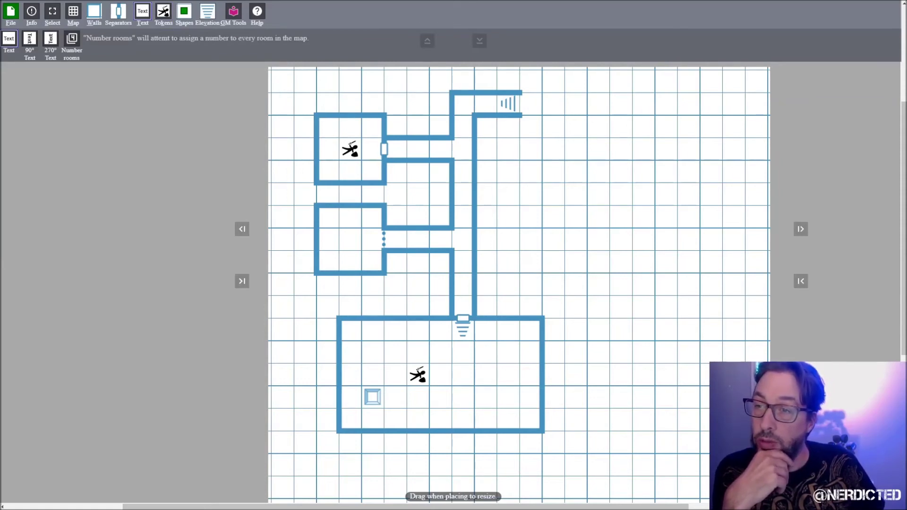
# Auto-number the rooms, then delete the room numbers 2, 5, 3 and 4.
pyautogui.click(72, 39)
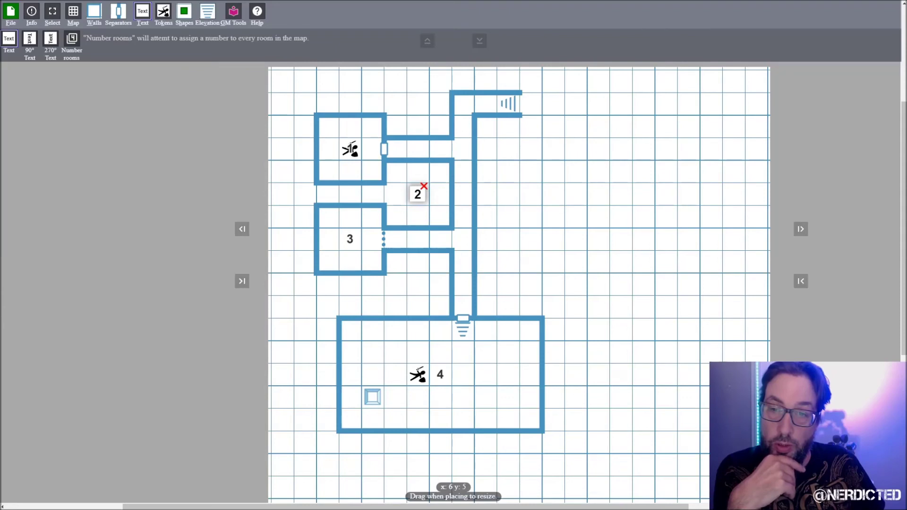
pyautogui.click(423, 187)
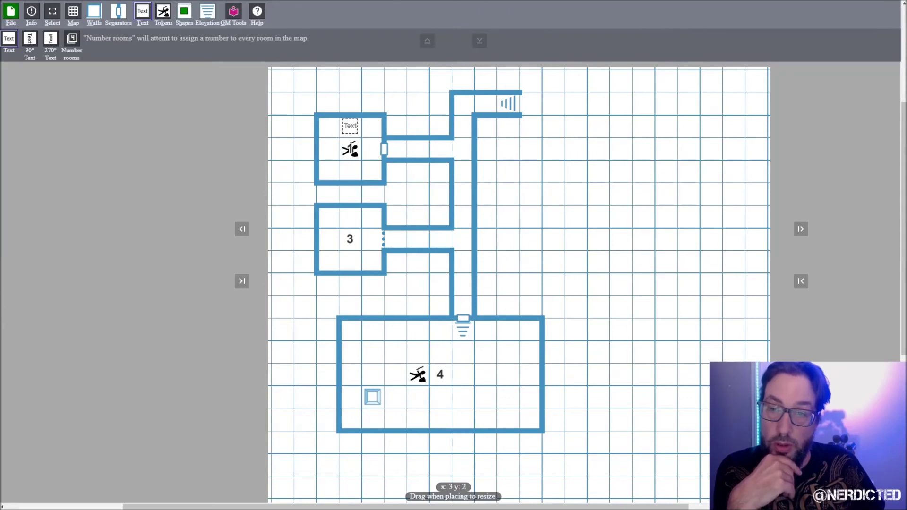
pyautogui.click(417, 194)
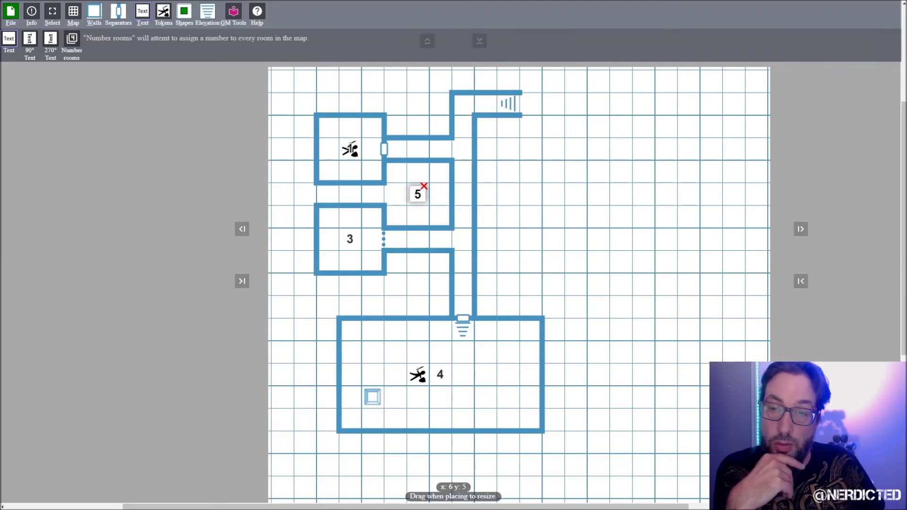
pyautogui.moveTo(417, 193)
pyautogui.write('5')
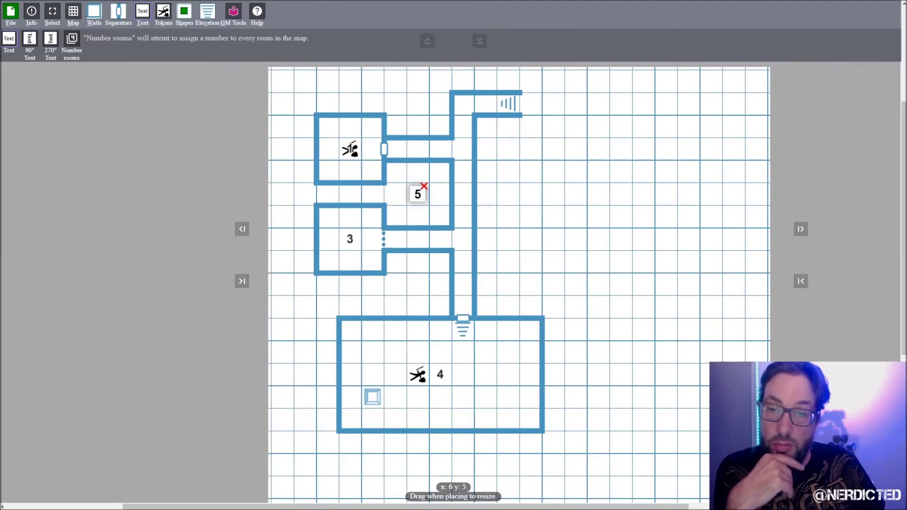
pyautogui.click(422, 189)
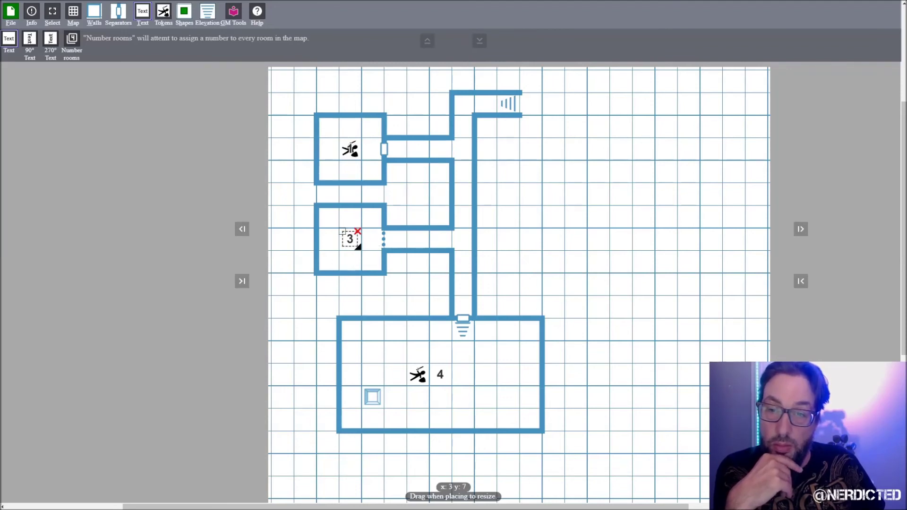
pyautogui.click(349, 240)
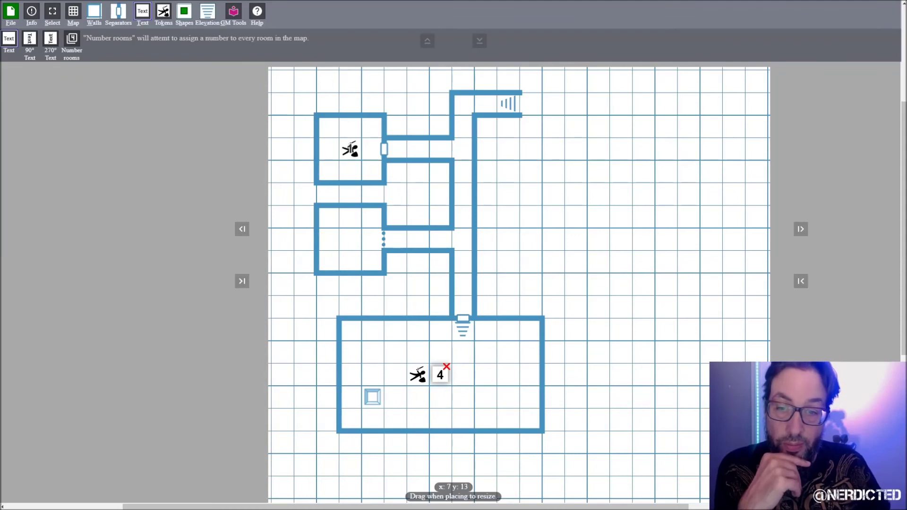
pyautogui.click(440, 374)
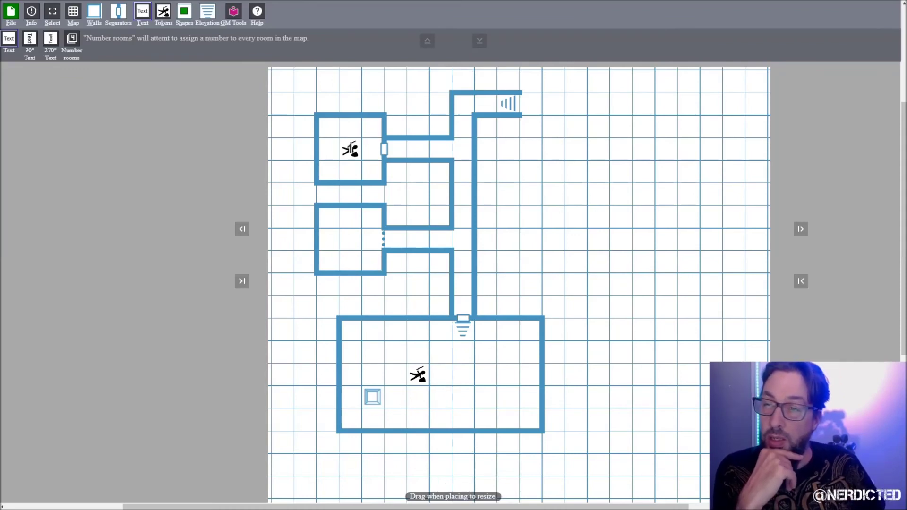
pyautogui.click(94, 11)
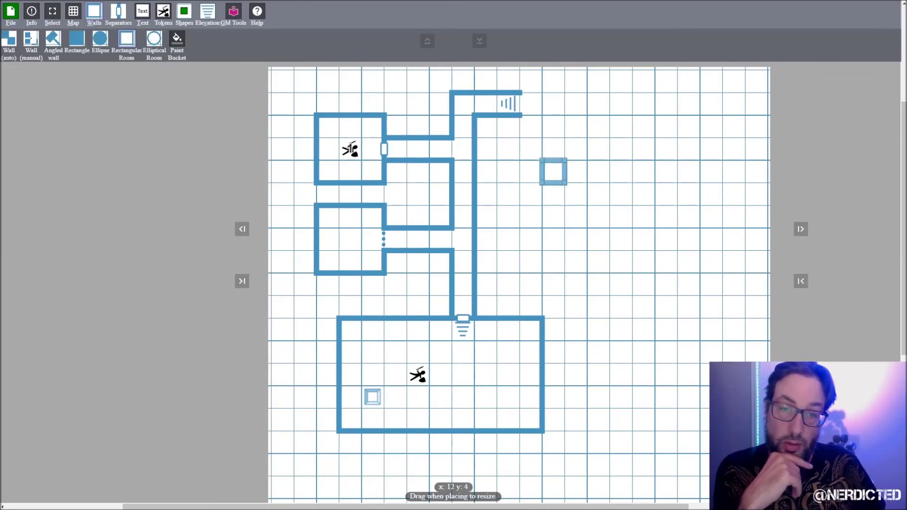
# Draw a large rectangular room east of the long corridor.
pyautogui.moveTo(552, 170)
pyautogui.mouseDown()
pyautogui.moveTo(645, 195)
pyautogui.moveTo(679, 273)
pyautogui.moveTo(701, 297)
pyautogui.mouseUp()
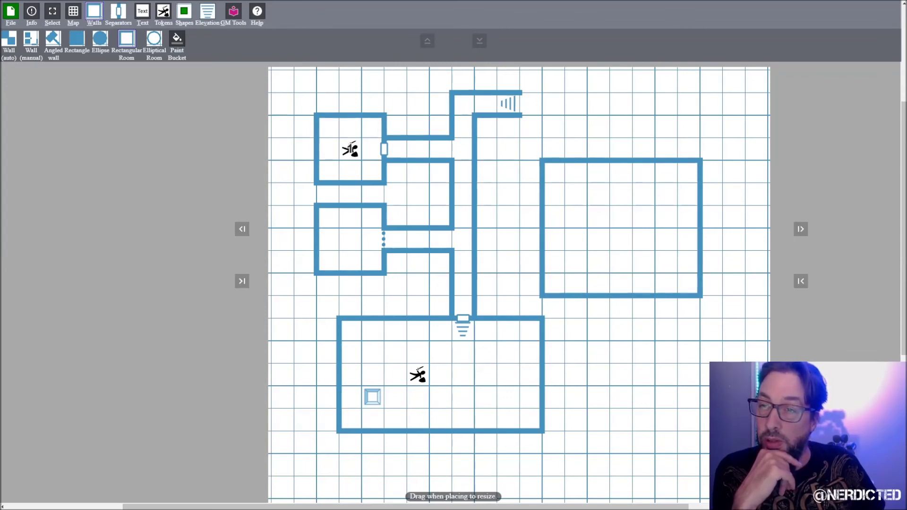
pyautogui.press('Escape')
pyautogui.press('w')
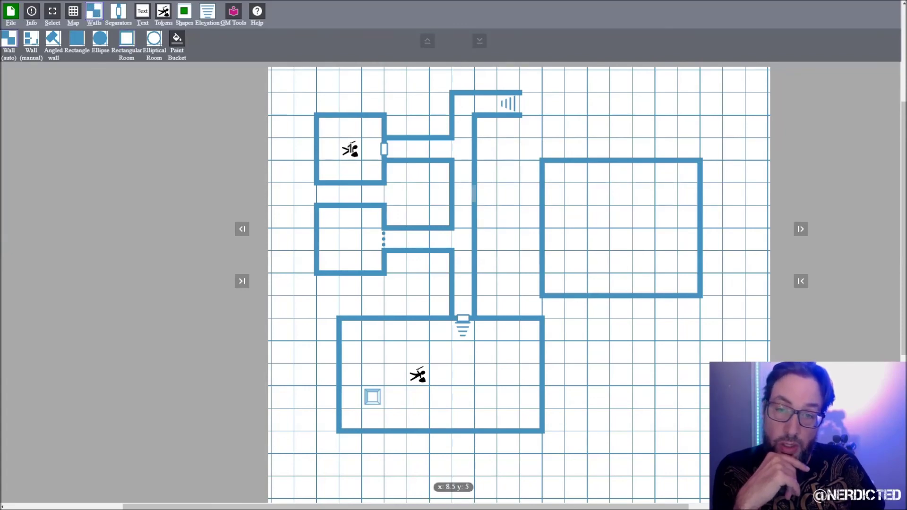
# Open the corridor and room walls and draw a short walled passage joining them.
pyautogui.moveTo(487, 183); pyautogui.dragTo(496, 206)
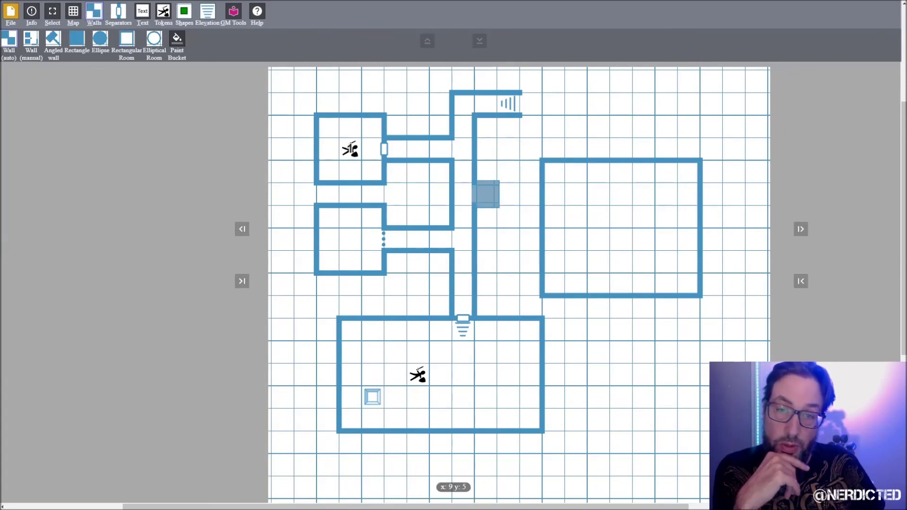
pyautogui.moveTo(496, 205)
pyautogui.mouseDown()
pyautogui.moveTo(487, 183)
pyautogui.moveTo(532, 183)
pyautogui.mouseUp()
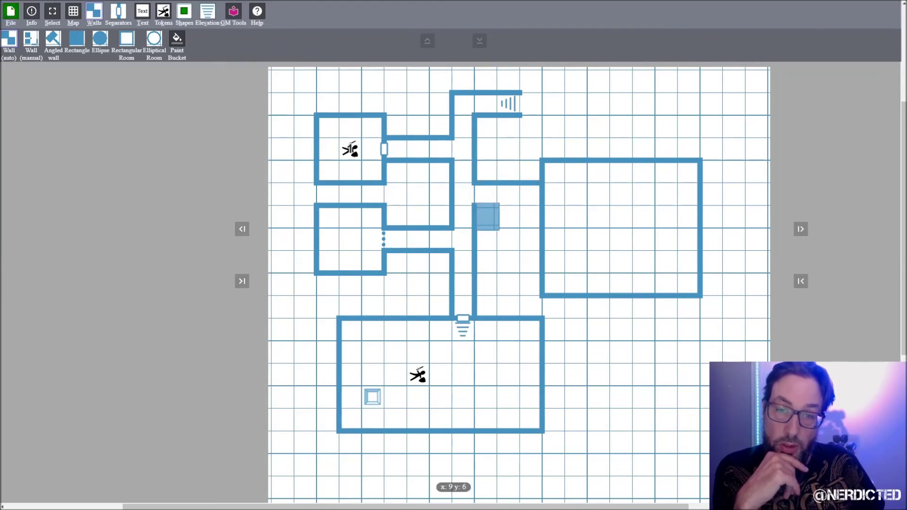
pyautogui.moveTo(476, 205); pyautogui.dragTo(498, 228)
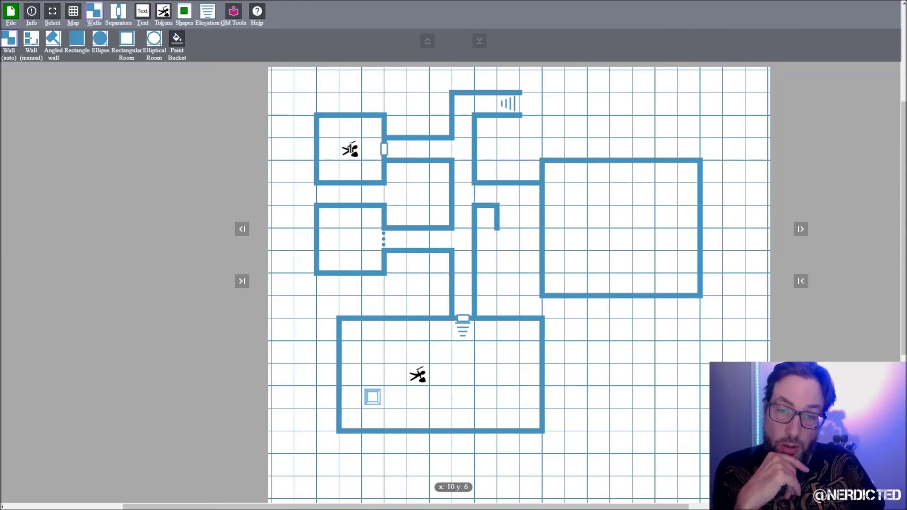
pyautogui.moveTo(539, 205); pyautogui.dragTo(500, 206)
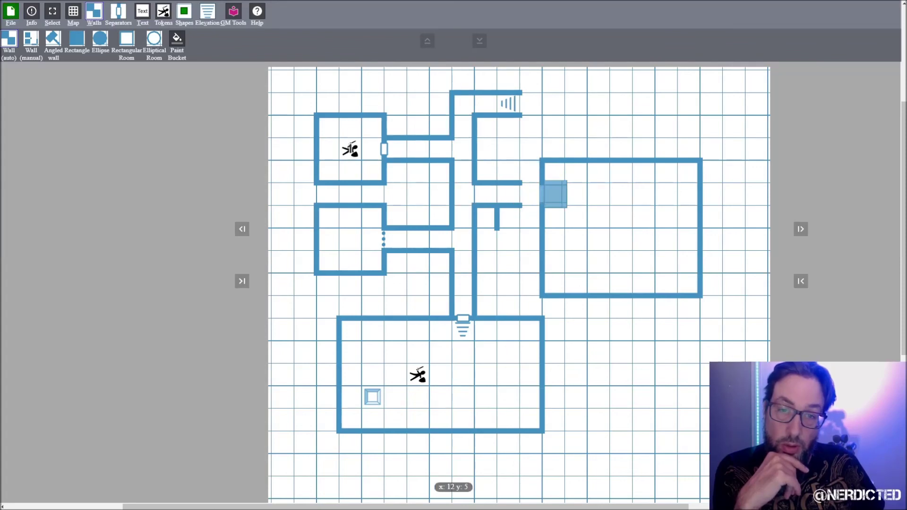
pyautogui.click(546, 194)
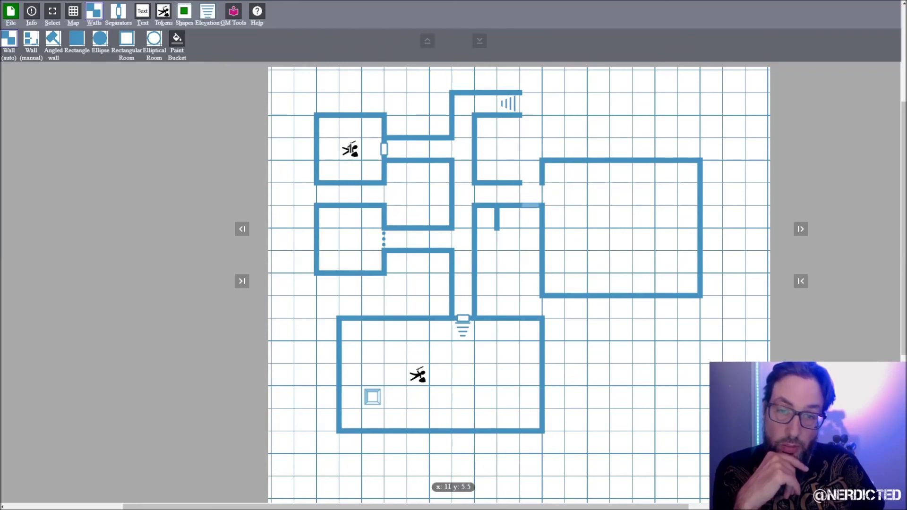
pyautogui.click(530, 205)
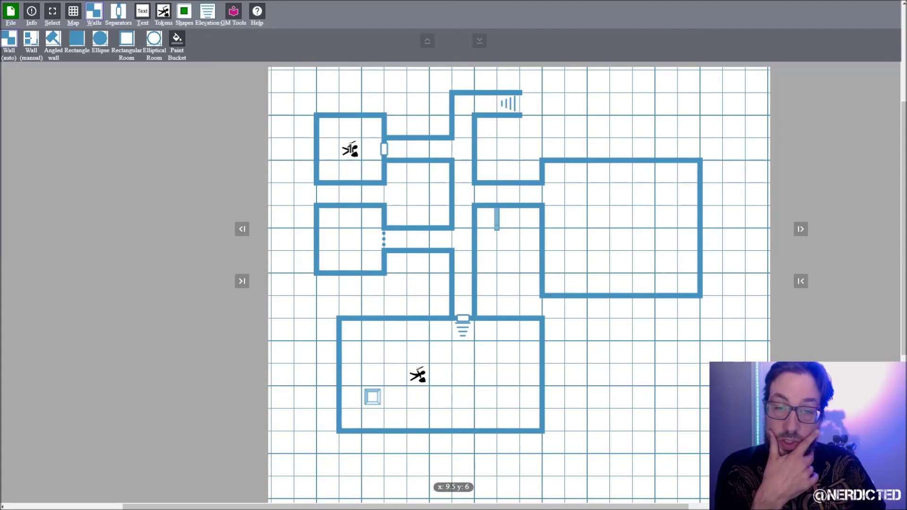
pyautogui.click(496, 218)
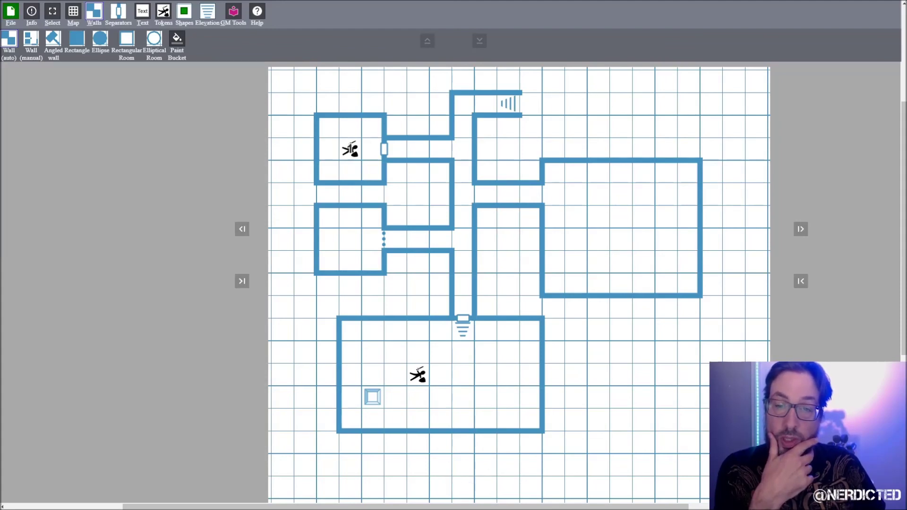
pyautogui.press('p')
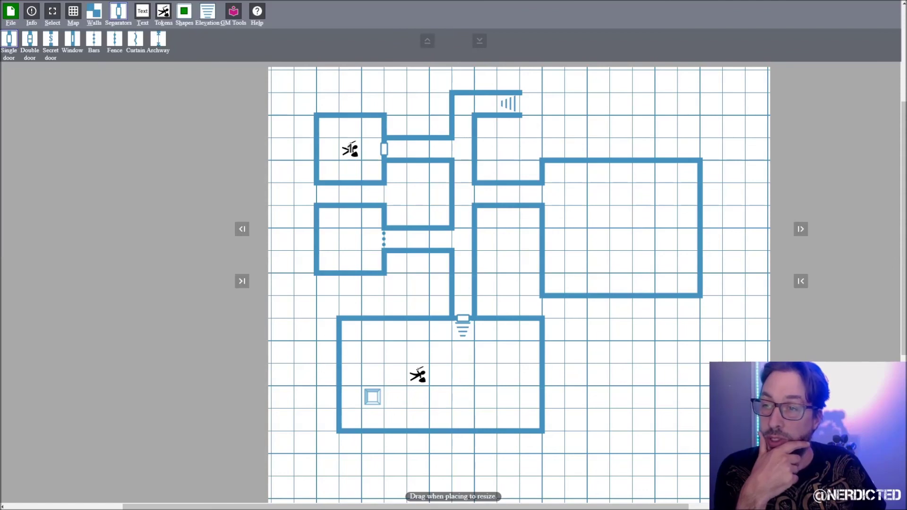
# Select the secret door as the separator to place.
pyautogui.press('3')
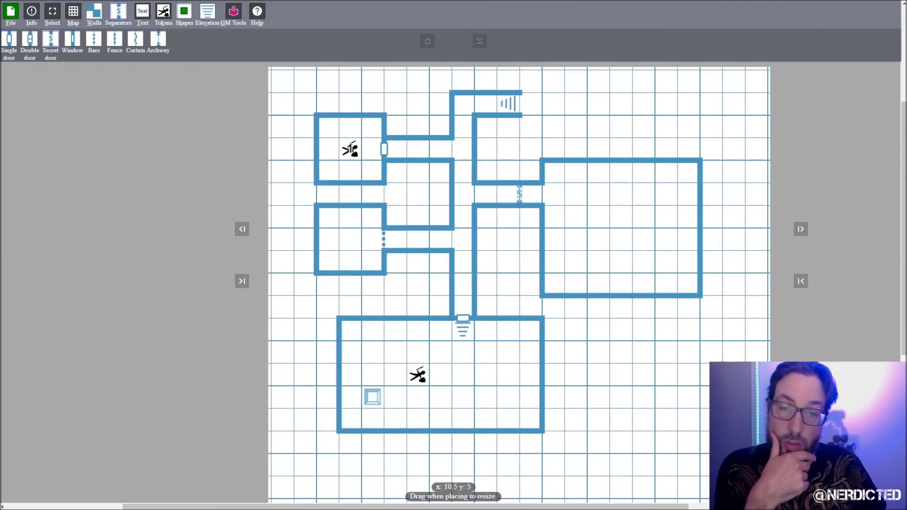